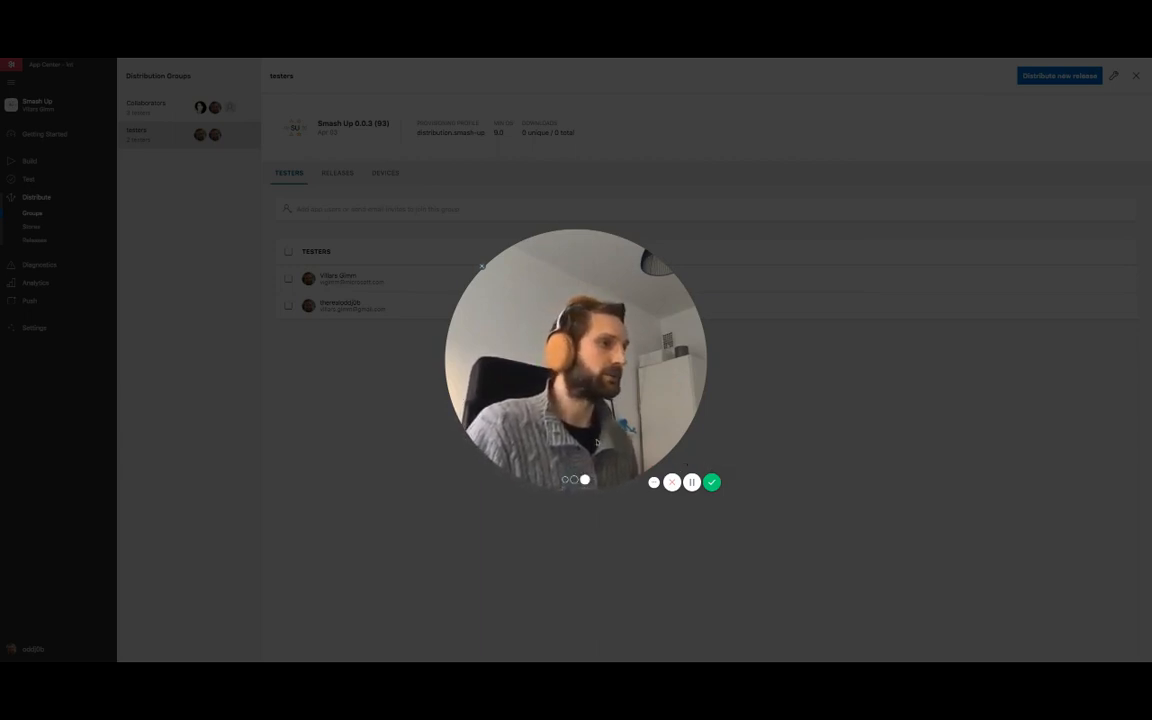
pyautogui.click(574, 481)
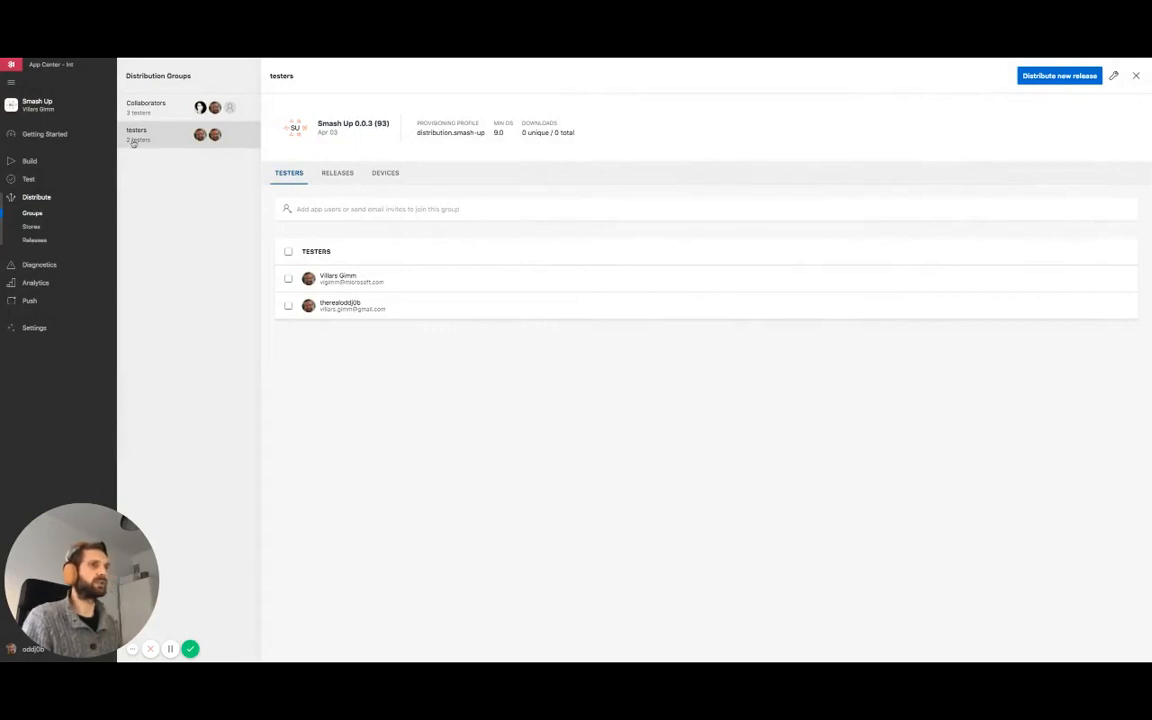
# Start a new release for the testers group and upload the Smash Up 0.0.4 (1) build.
pyautogui.click(1060, 76)
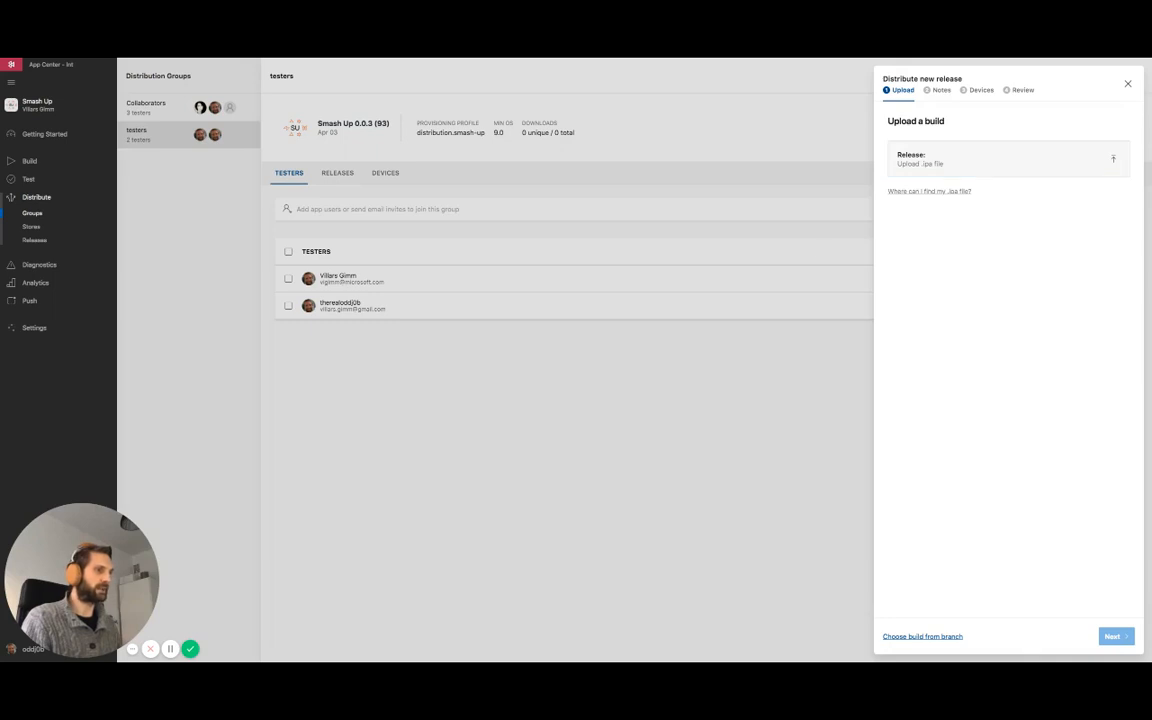
pyautogui.moveTo(852, 296); pyautogui.dragTo(1002, 161)
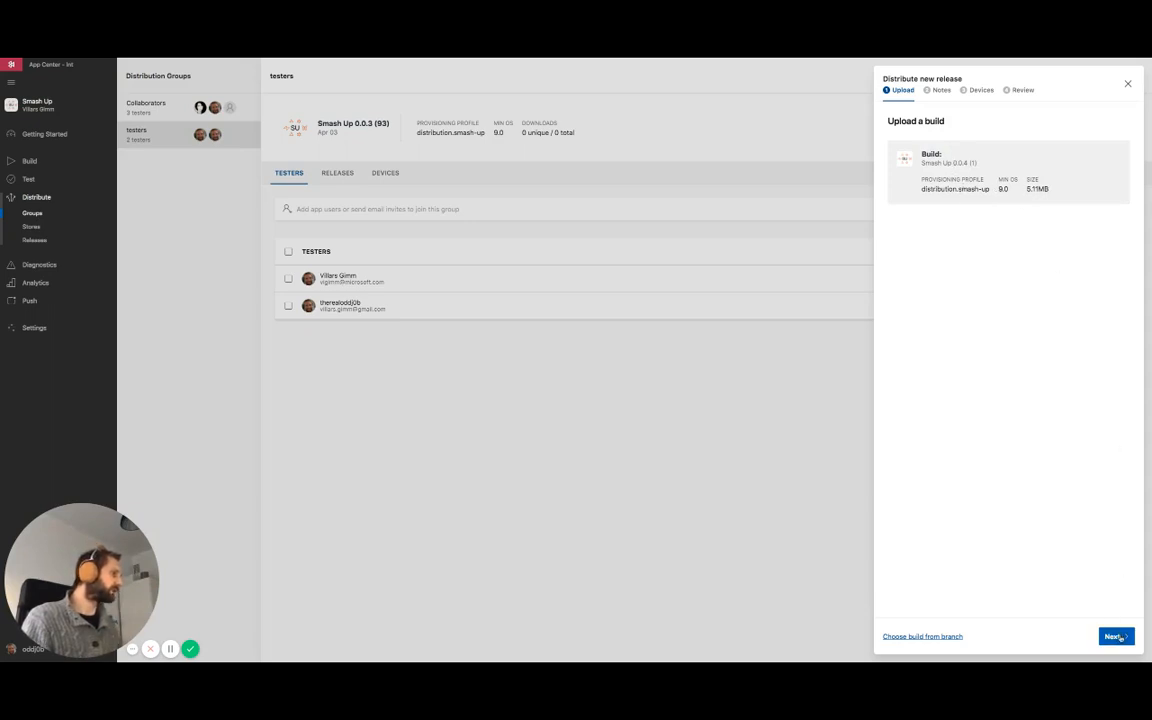
pyautogui.click(1113, 636)
# Enter the release notes "New release, the best!" and continue to the device provisioning stage.
pyautogui.write('New')
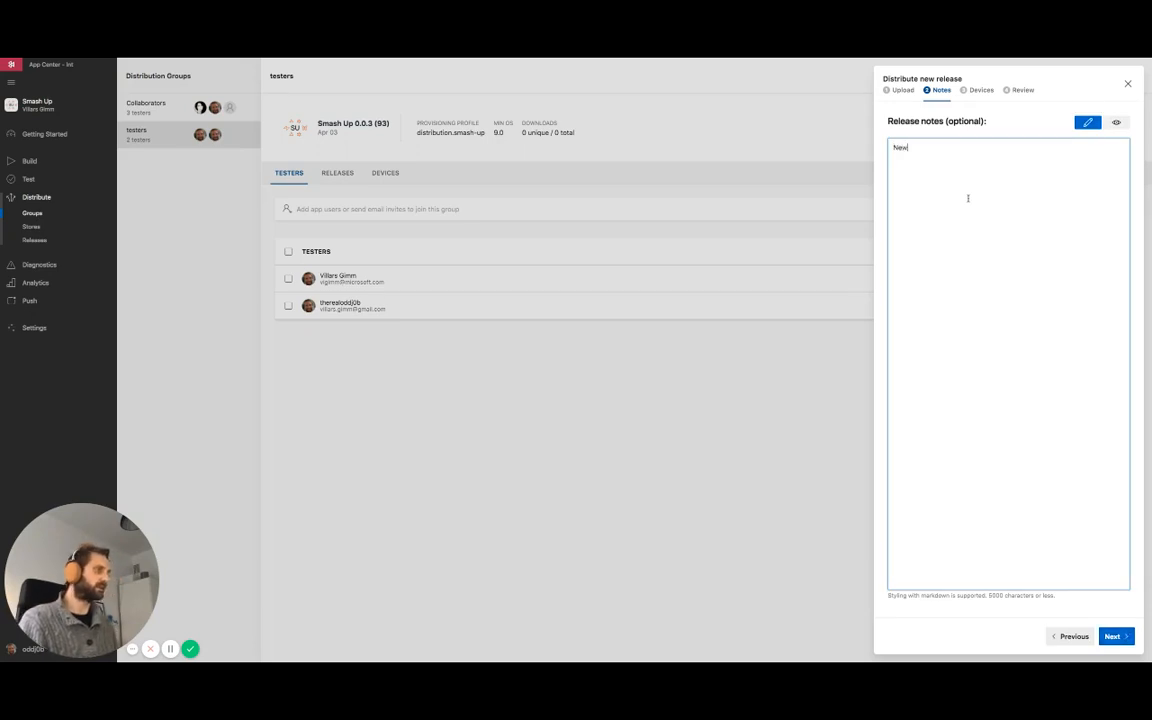
pyautogui.write(' release, best')
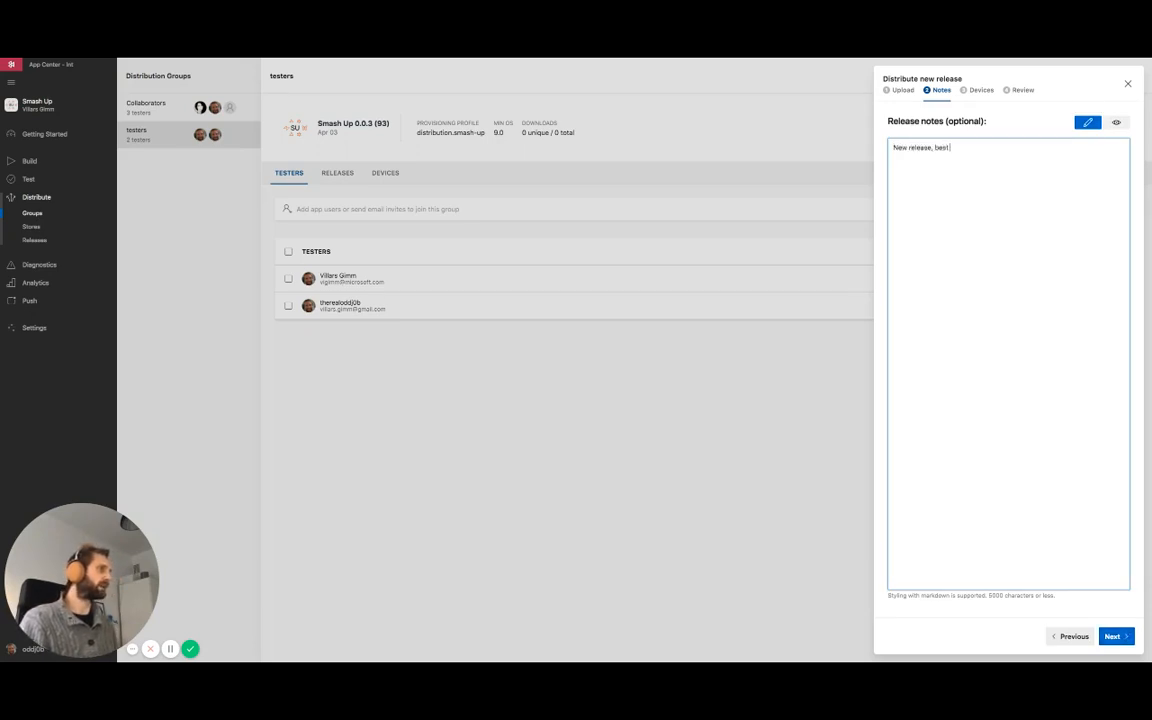
pyautogui.press('BackSpace')
pyautogui.press('BackSpace')
pyautogui.press('BackSpace')
pyautogui.press('BackSpace')
pyautogui.write('the best f')
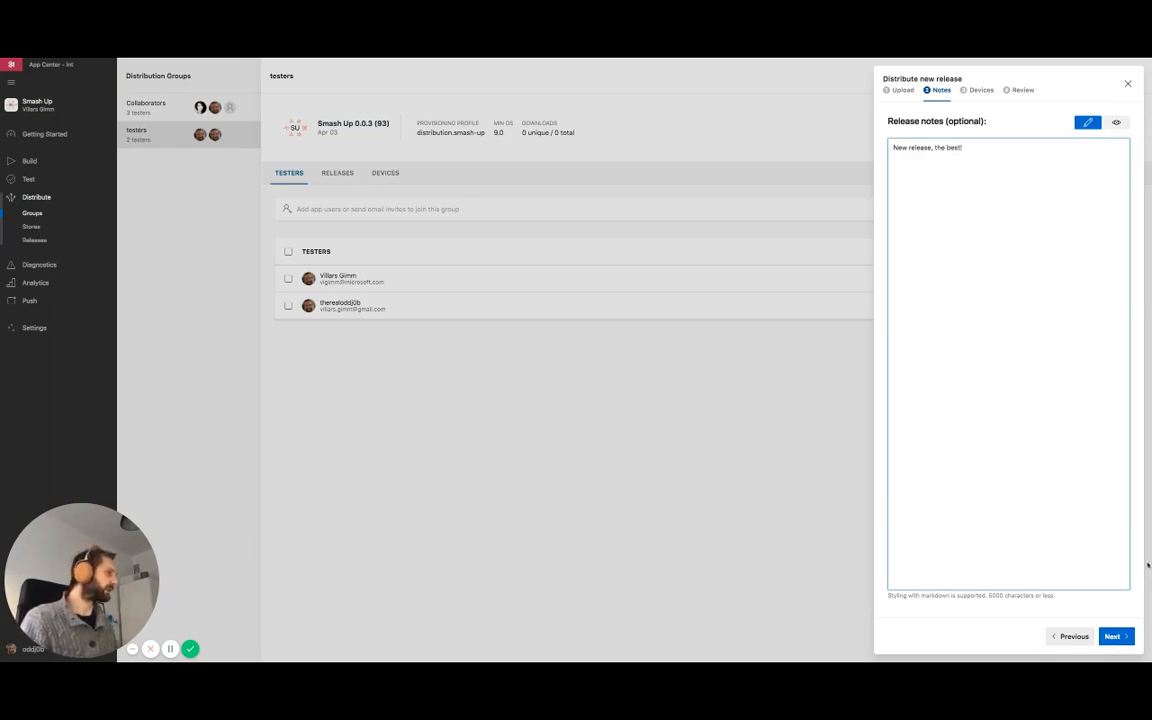
pyautogui.click(1121, 637)
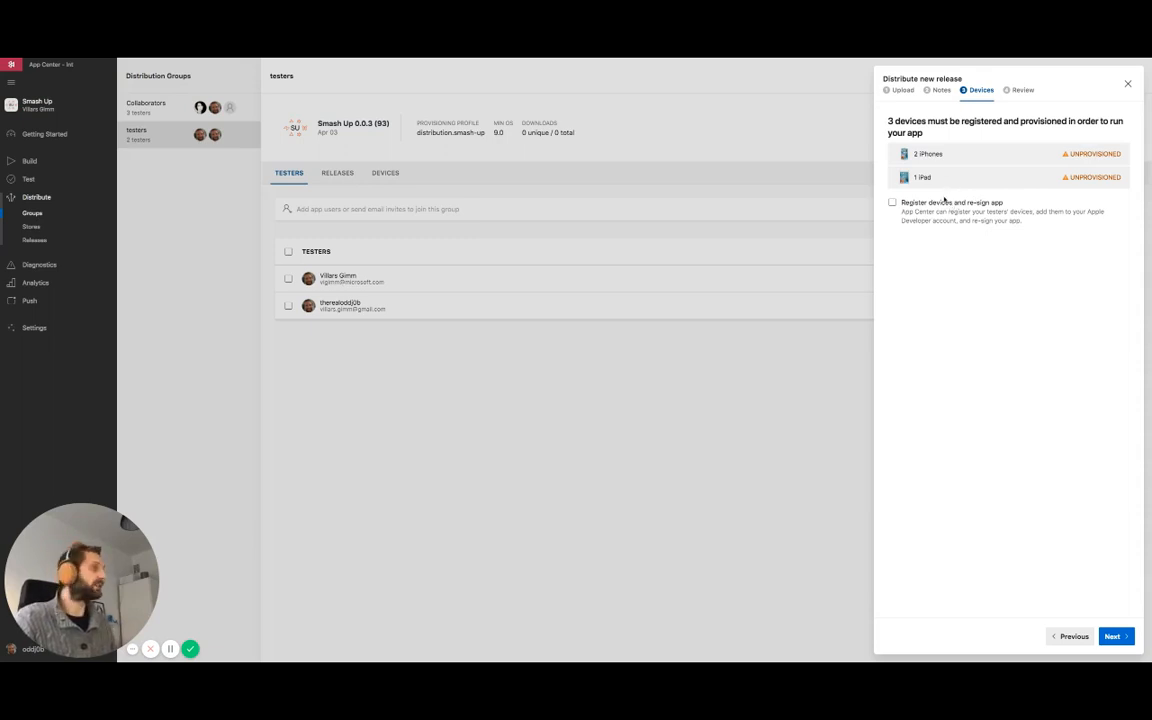
# Enable device registration and app re-signing, and add the Apple Developer account with its Apple ID and password.
pyautogui.click(941, 203)
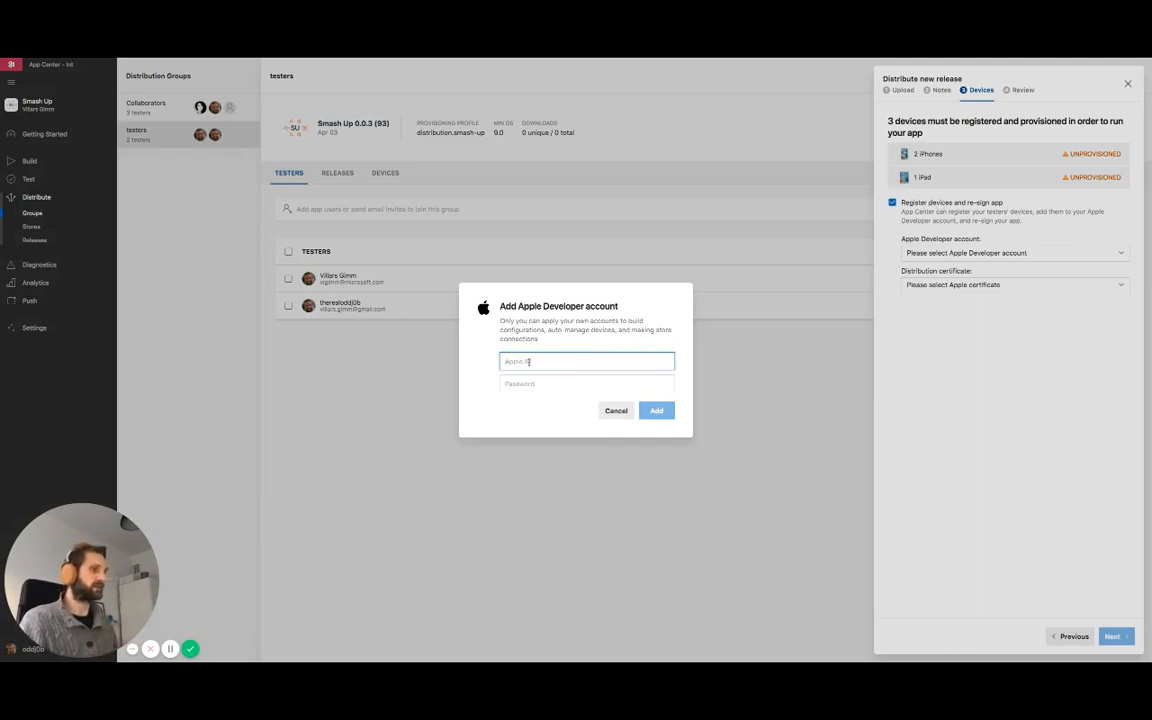
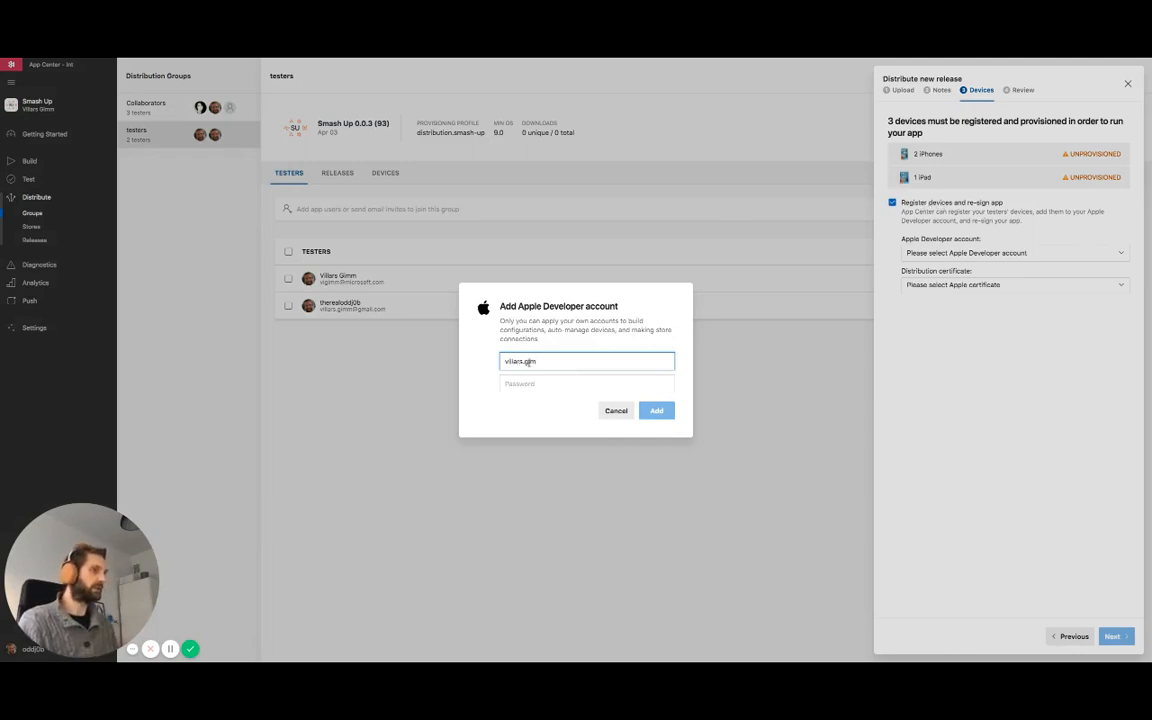
pyautogui.press('Tab')
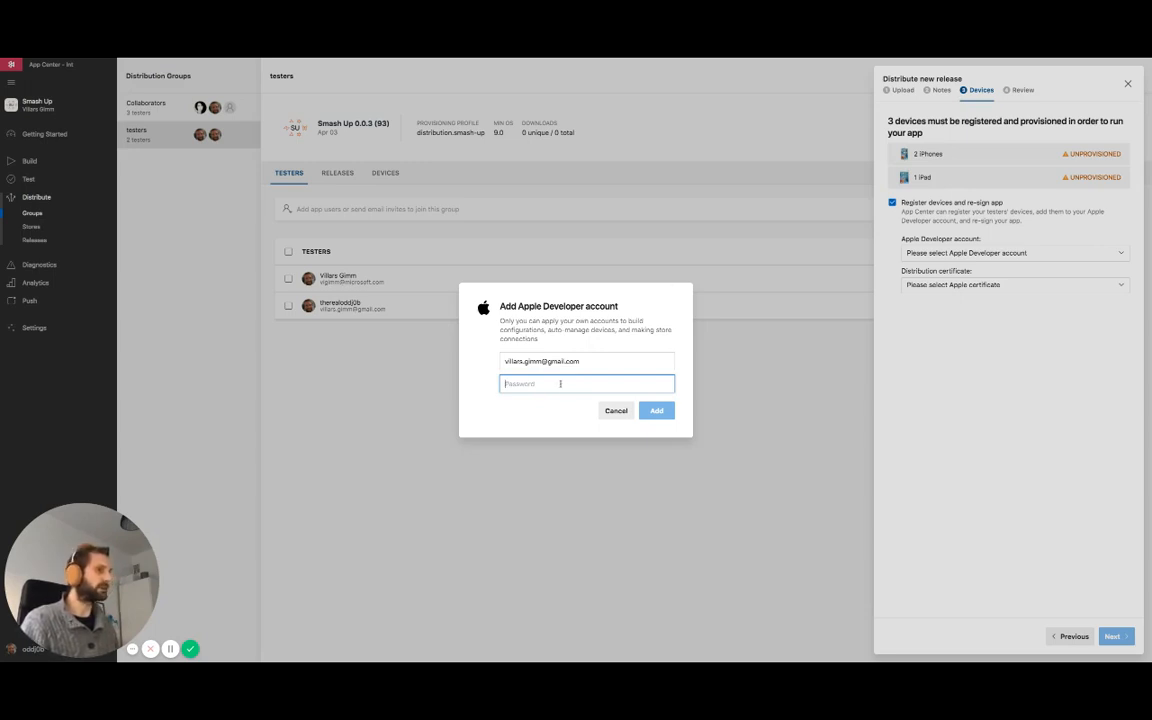
pyautogui.press('super+v')
pyautogui.click(662, 411)
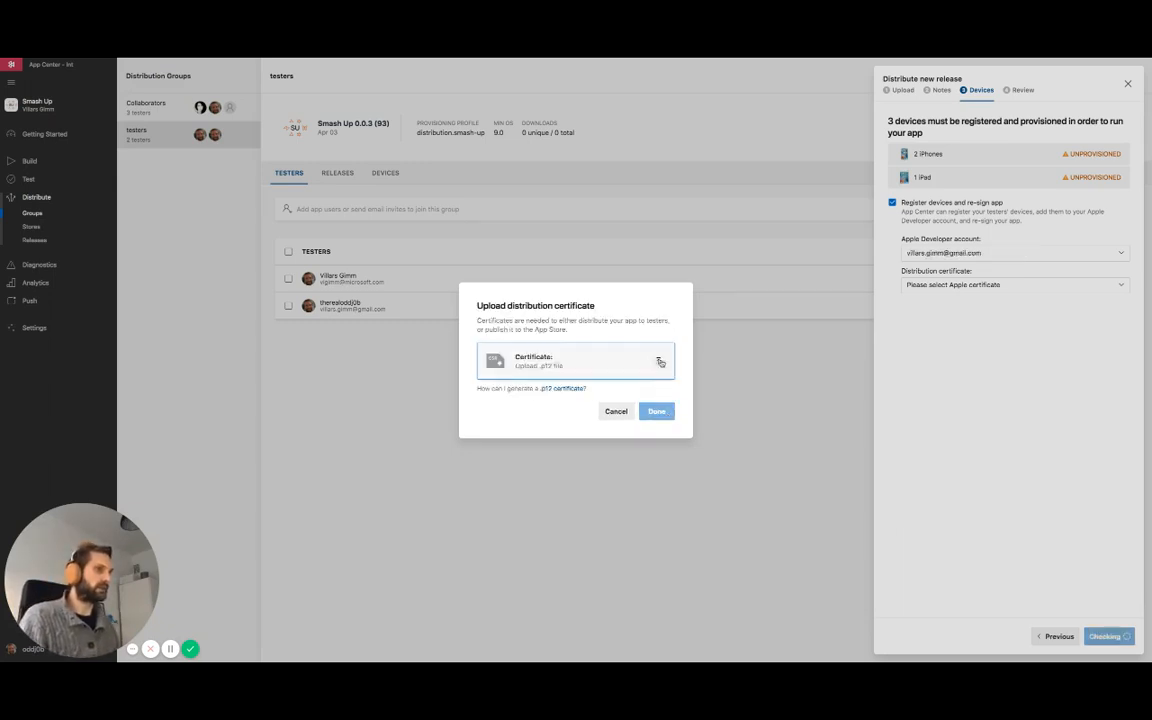
# Upload the distribution certificate smash-up.p12 and enter its certificate password.
pyautogui.click(660, 362)
pyautogui.doubleClick(617, 411)
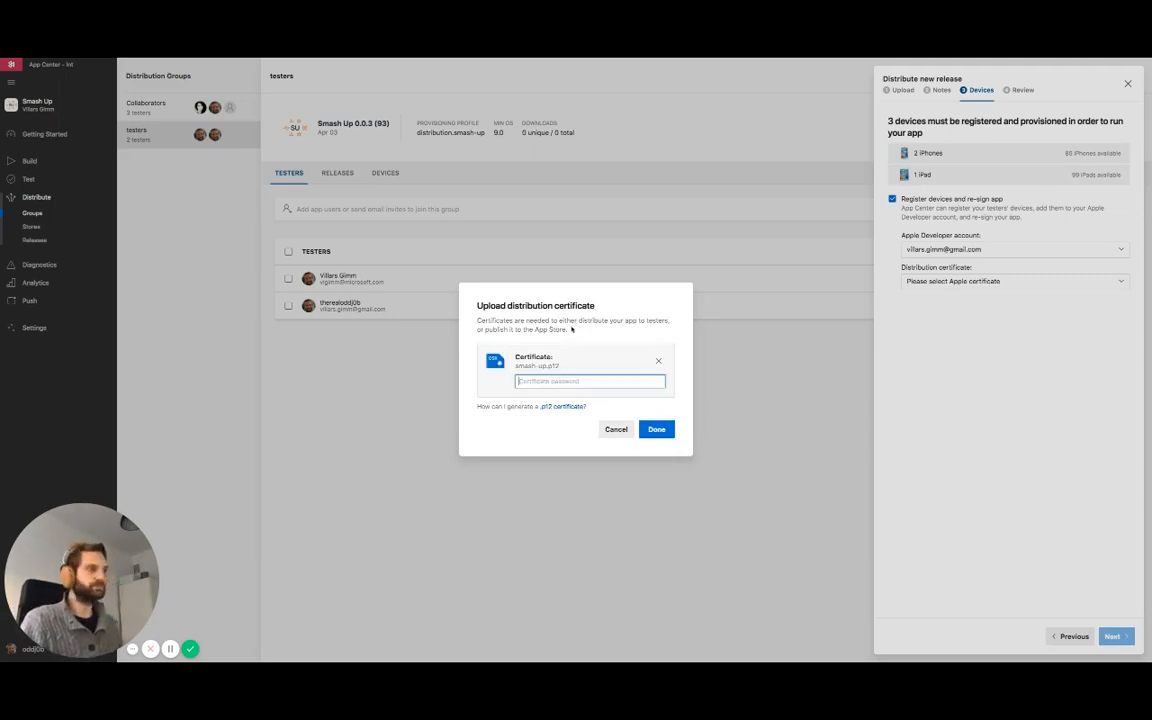
pyautogui.write('•••')
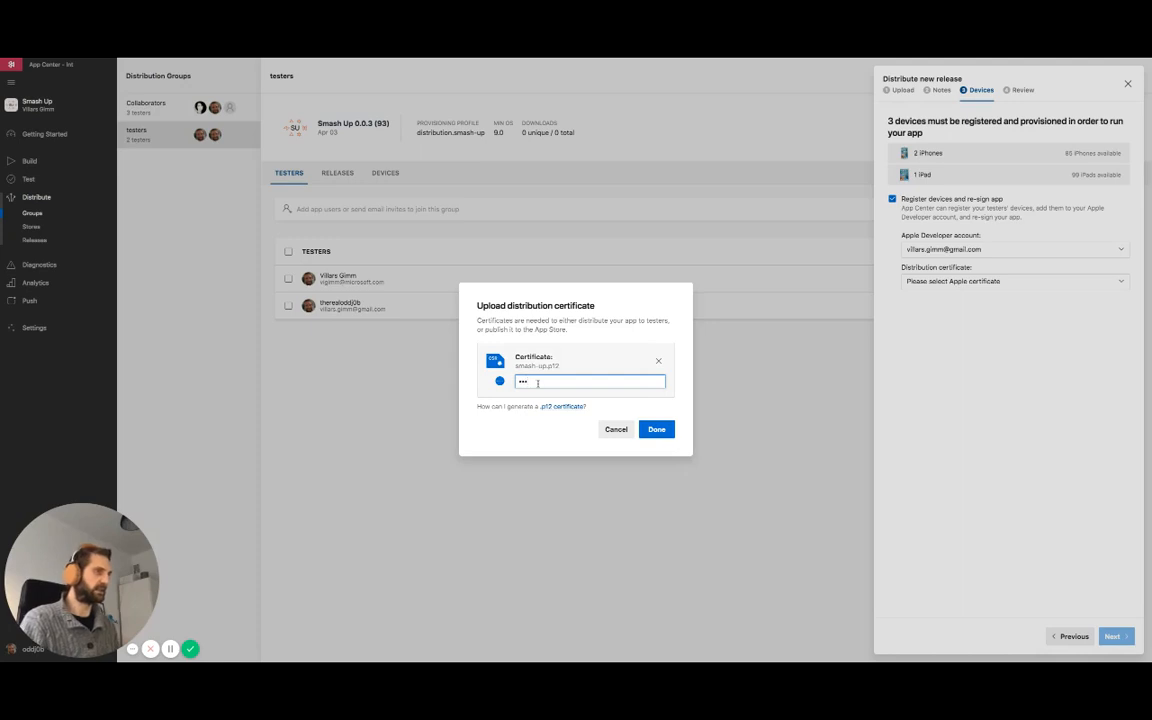
pyautogui.write('••')
pyautogui.press('super+BackSpace')
pyautogui.write('•••••••')
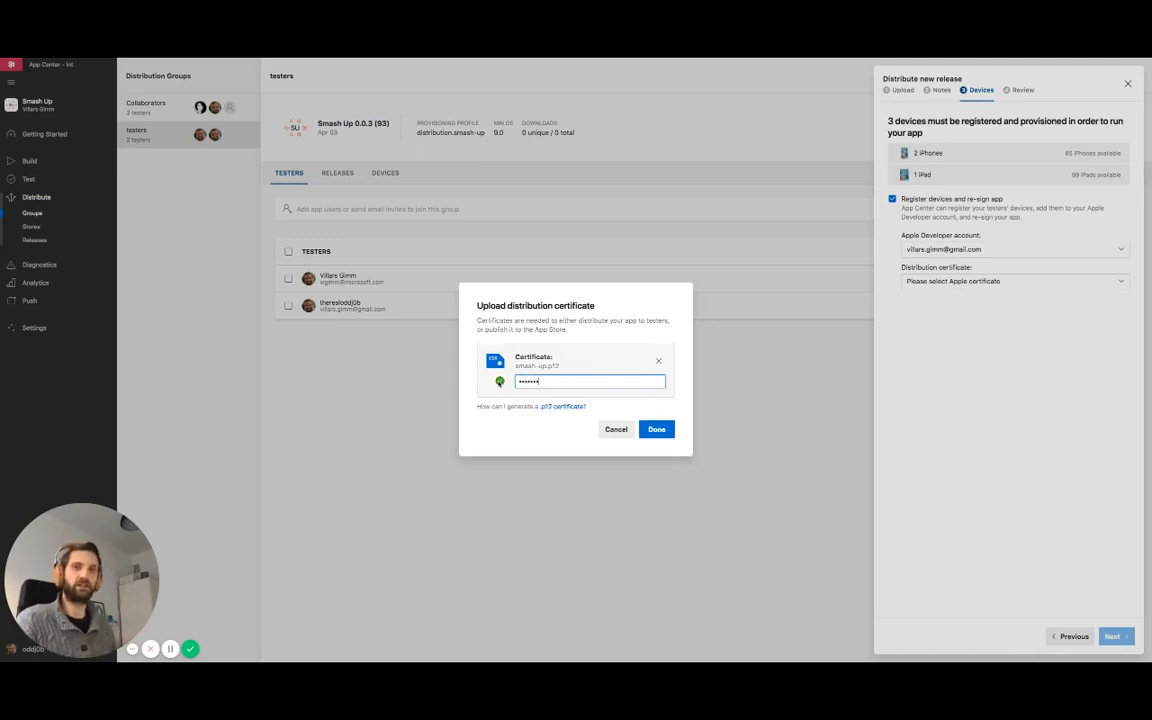
pyautogui.click(662, 430)
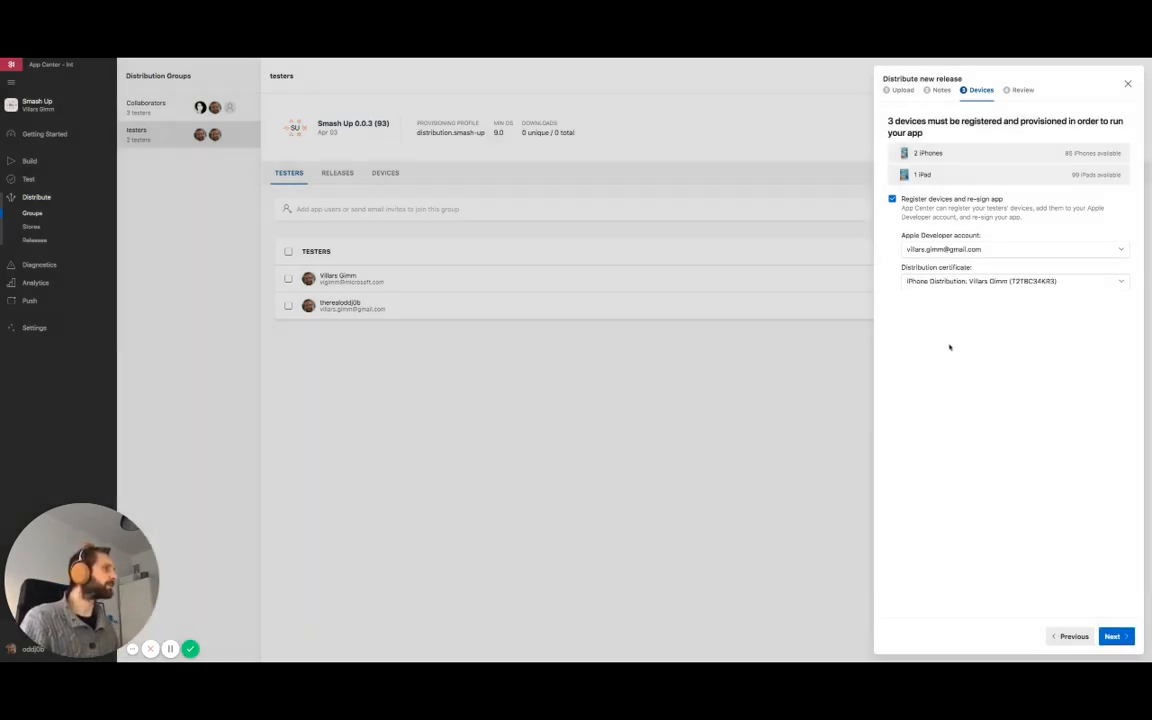
# Examine the available Apple Developer accounts, distribution certificates and remaining iPhone slots for this release.
pyautogui.click(964, 252)
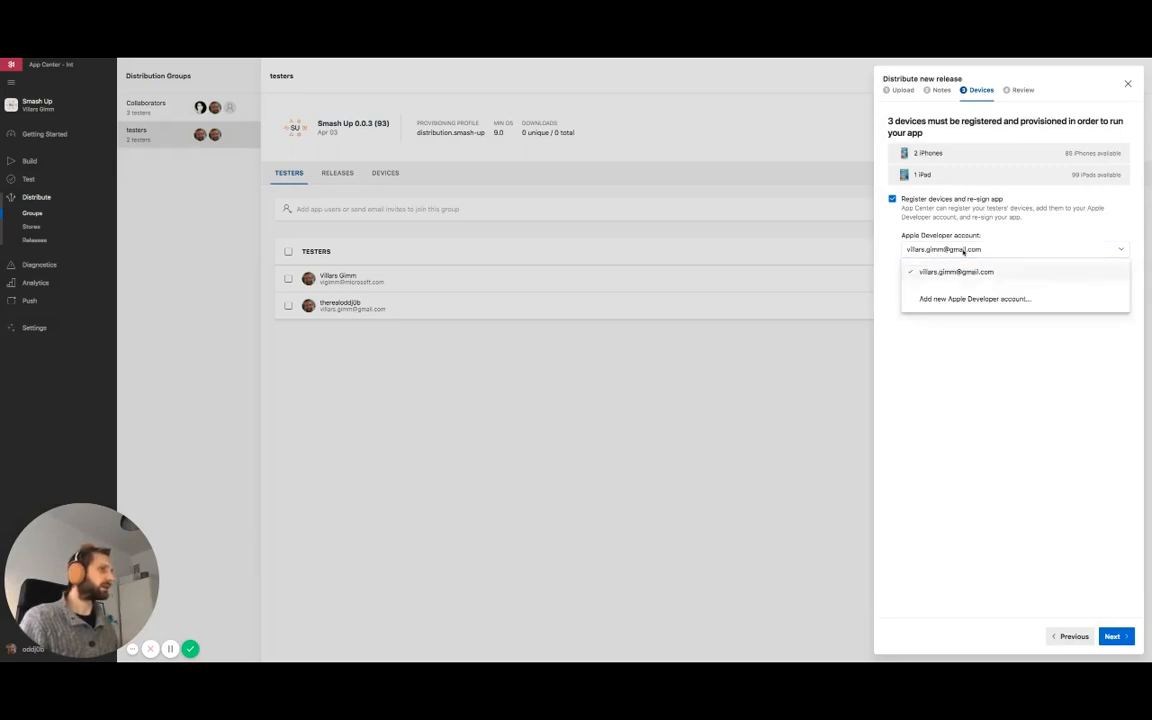
pyautogui.click(956, 271)
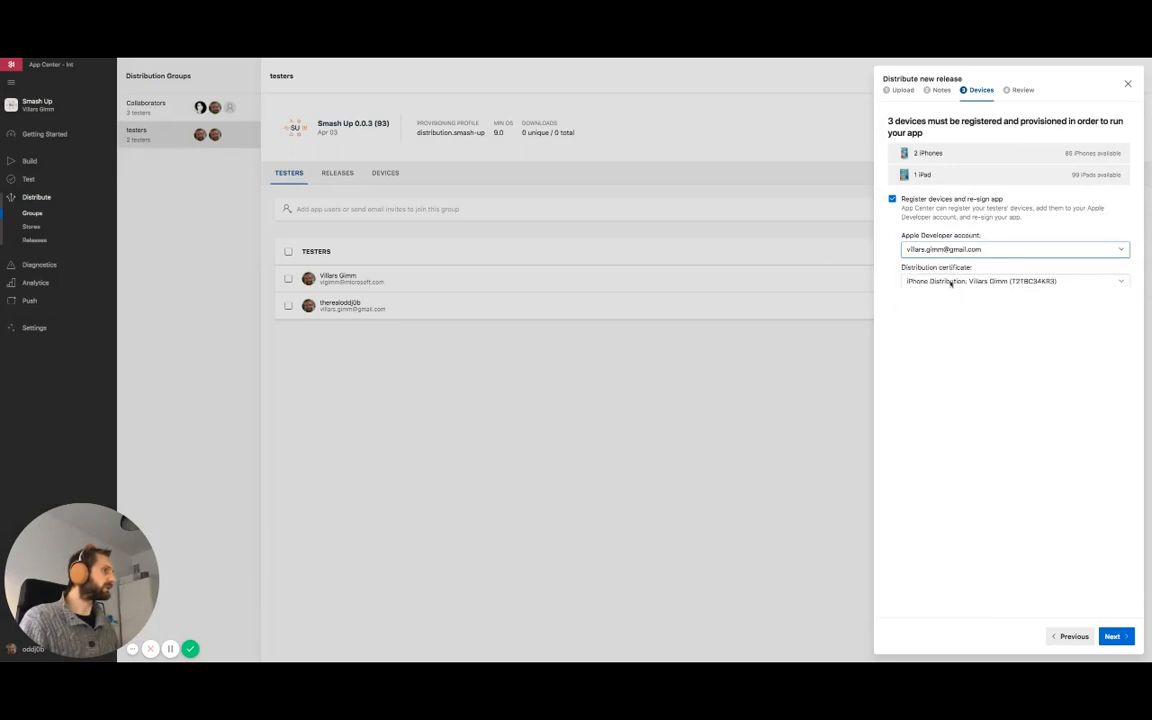
pyautogui.click(951, 282)
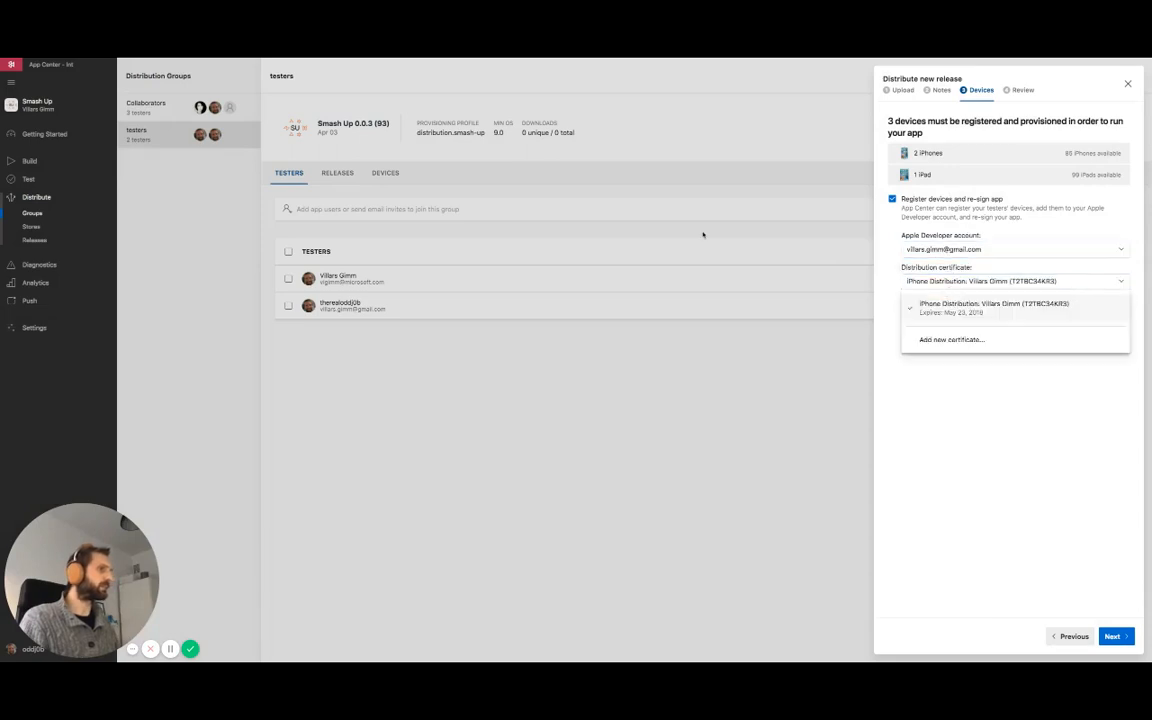
pyautogui.click(951, 281)
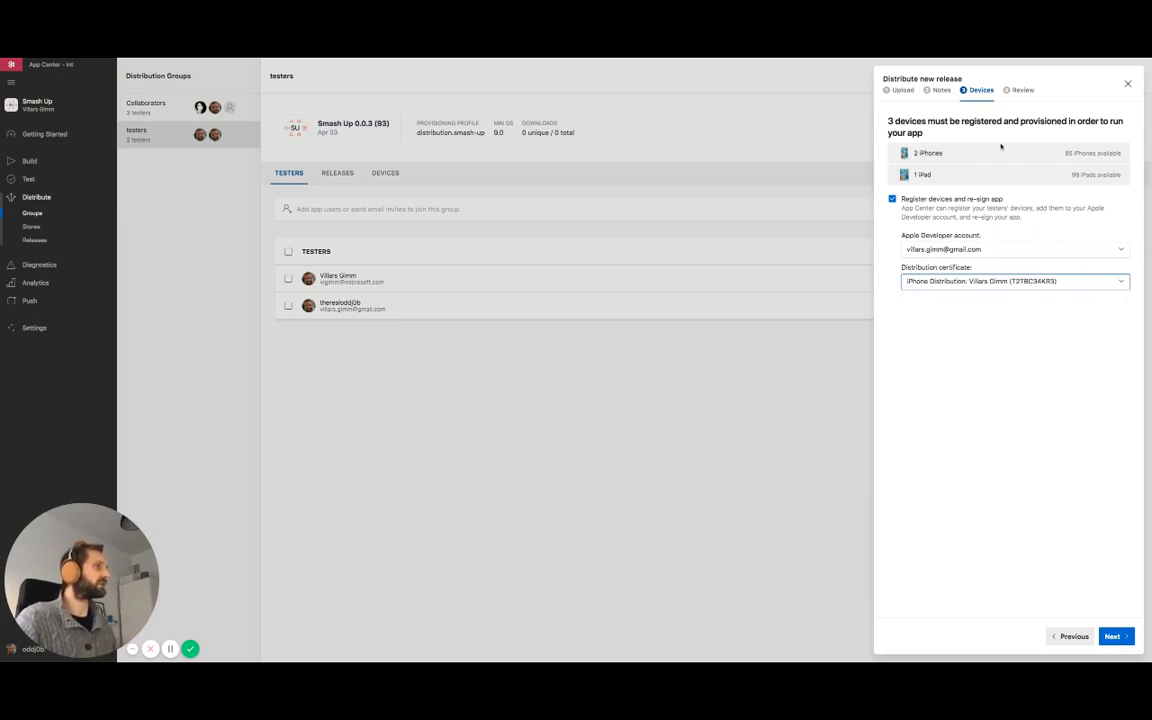
pyautogui.tripleClick(1059, 156)
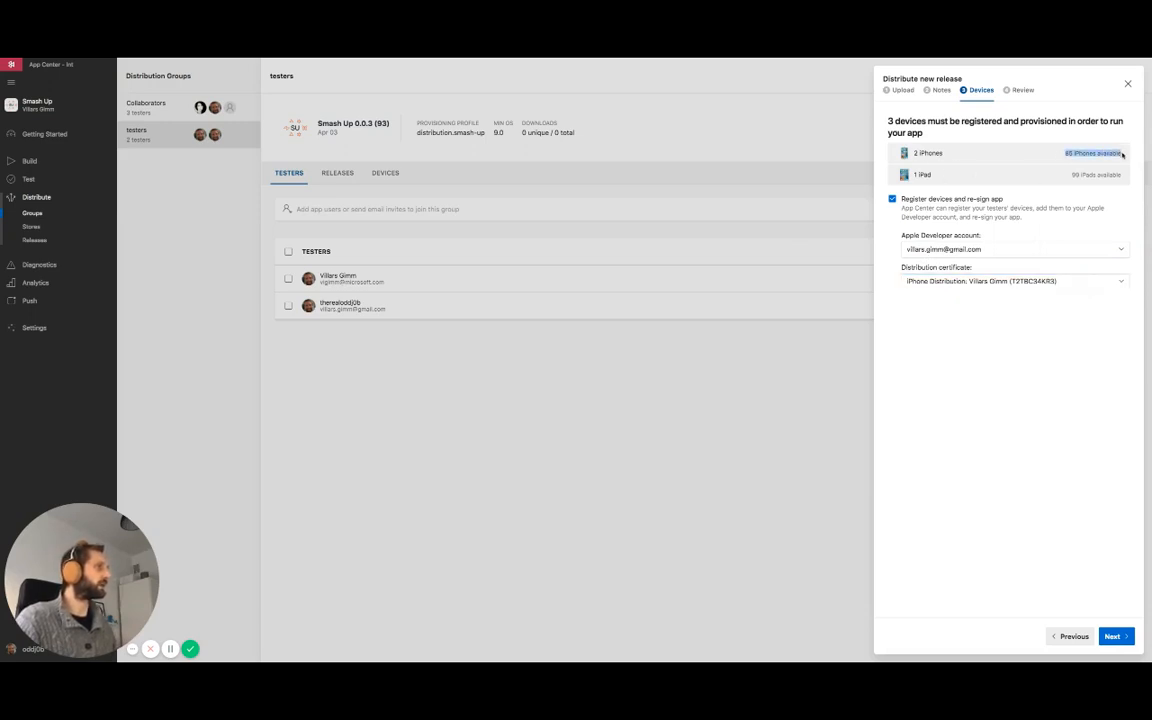
pyautogui.click(1068, 155)
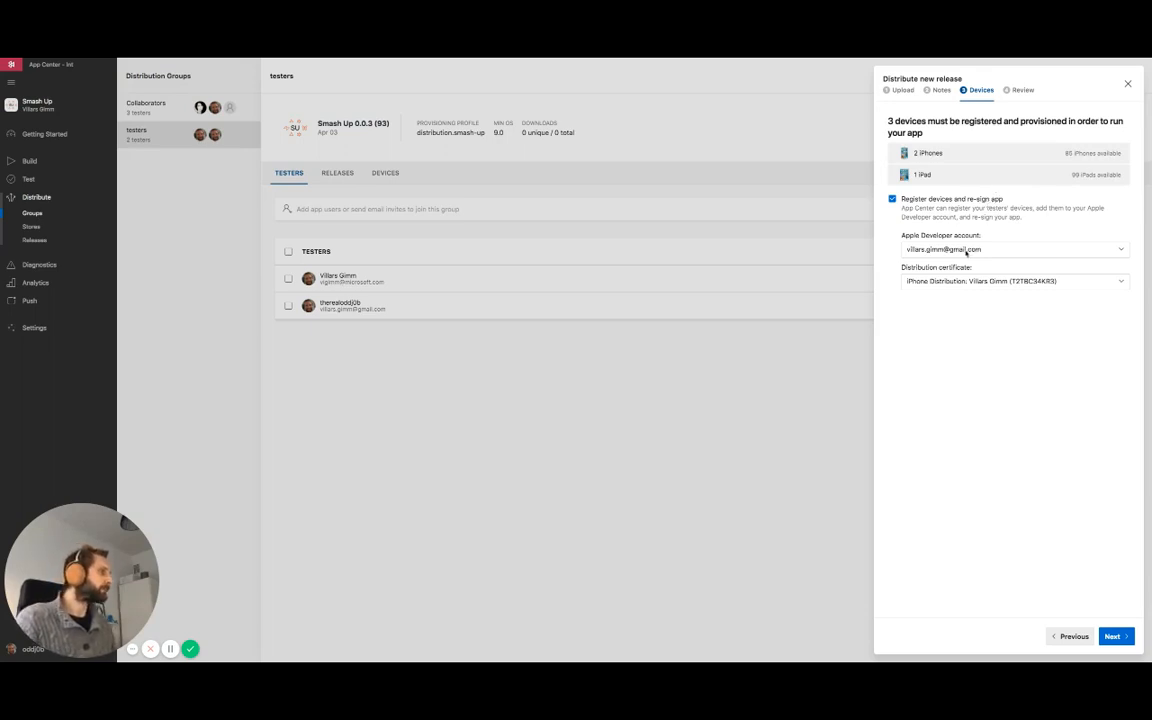
pyautogui.click(935, 281)
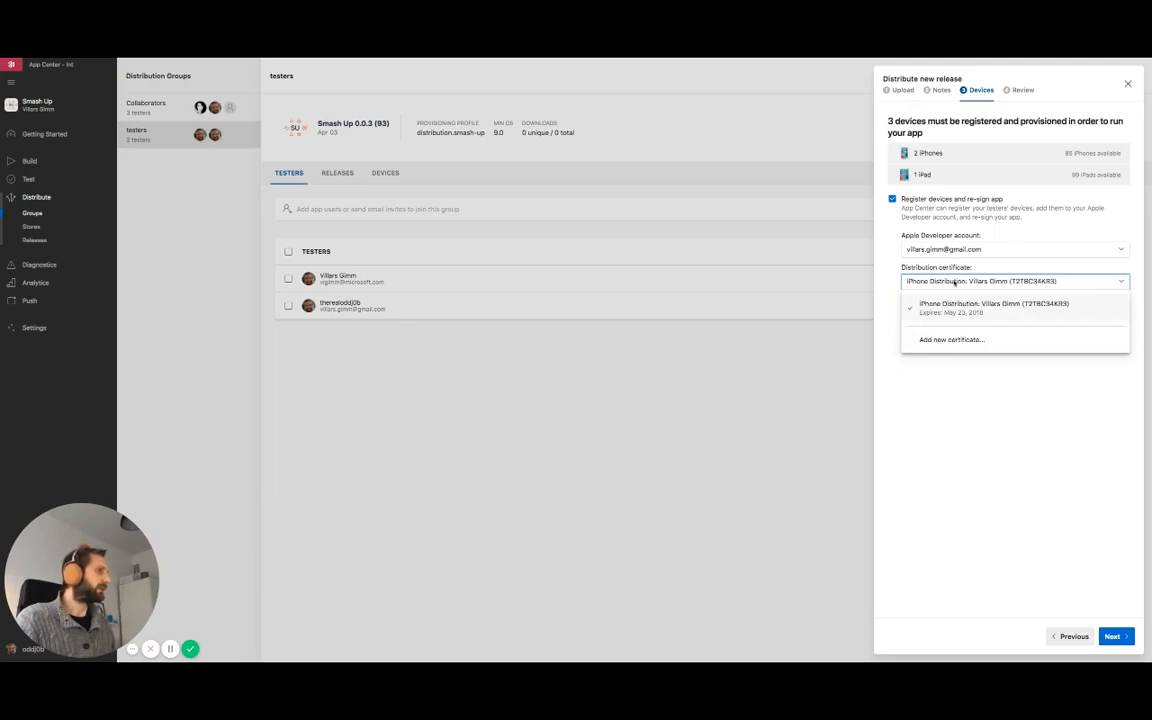
pyautogui.click(894, 283)
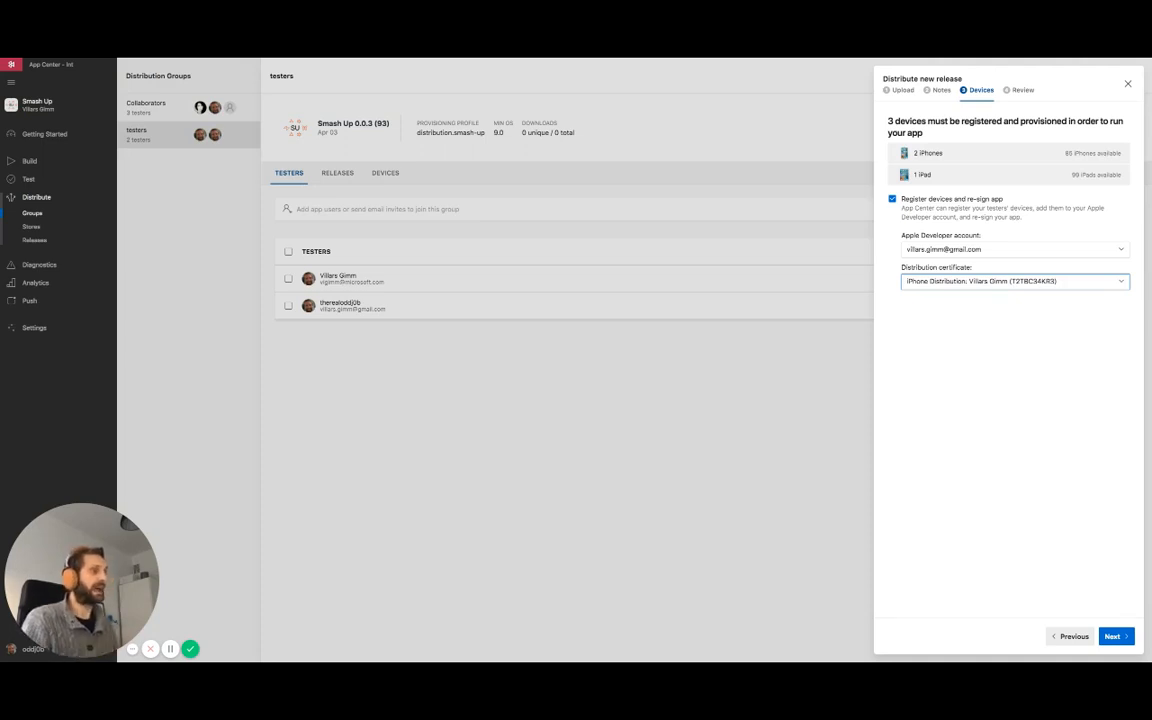
# Distribute the release to the testers group without a mandatory update, follow the distribution details until finished, and close them.
pyautogui.click(1118, 635)
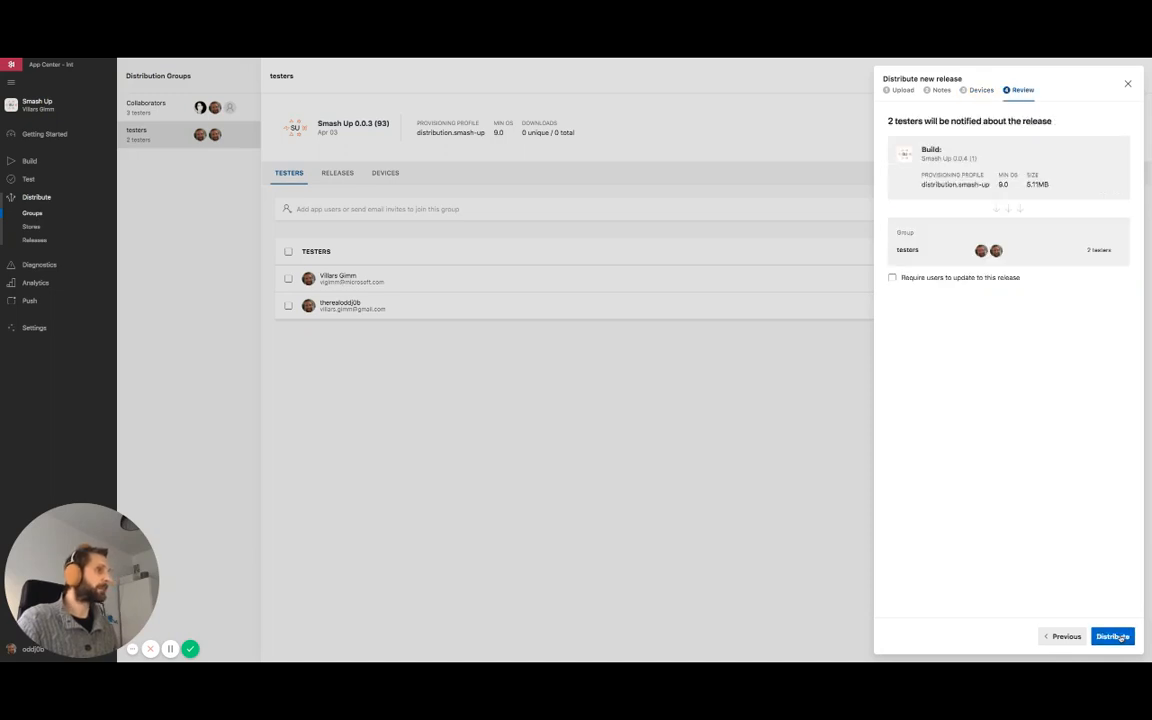
pyautogui.click(1114, 644)
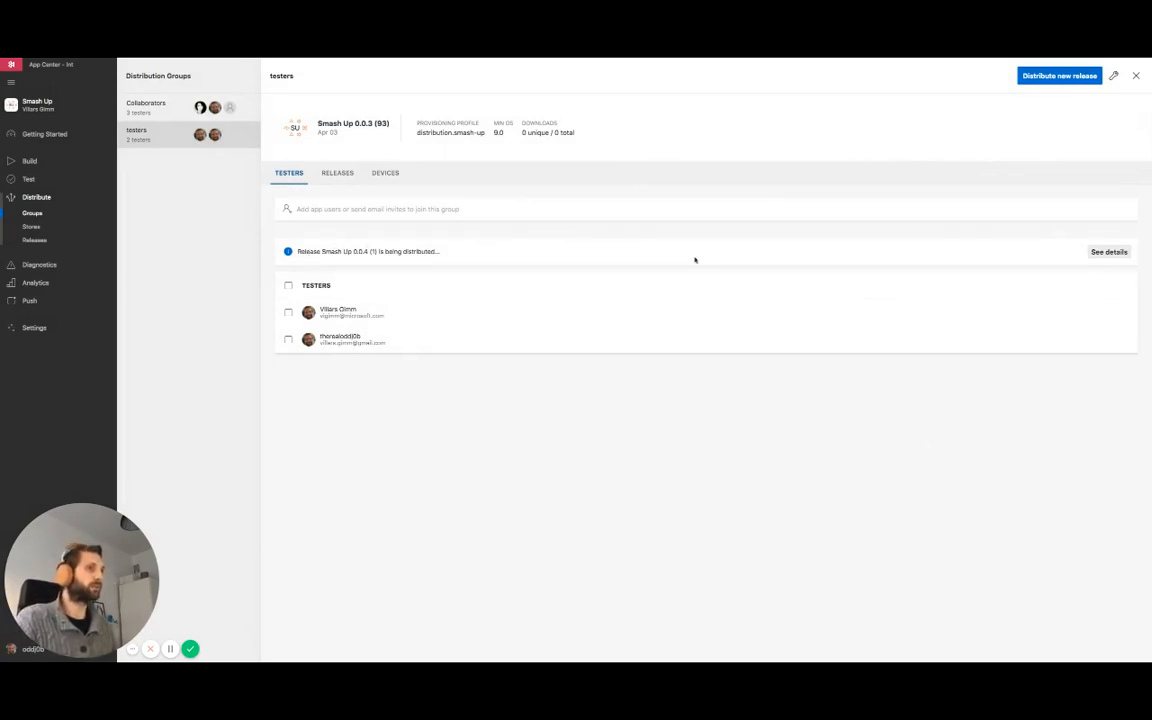
pyautogui.click(1110, 252)
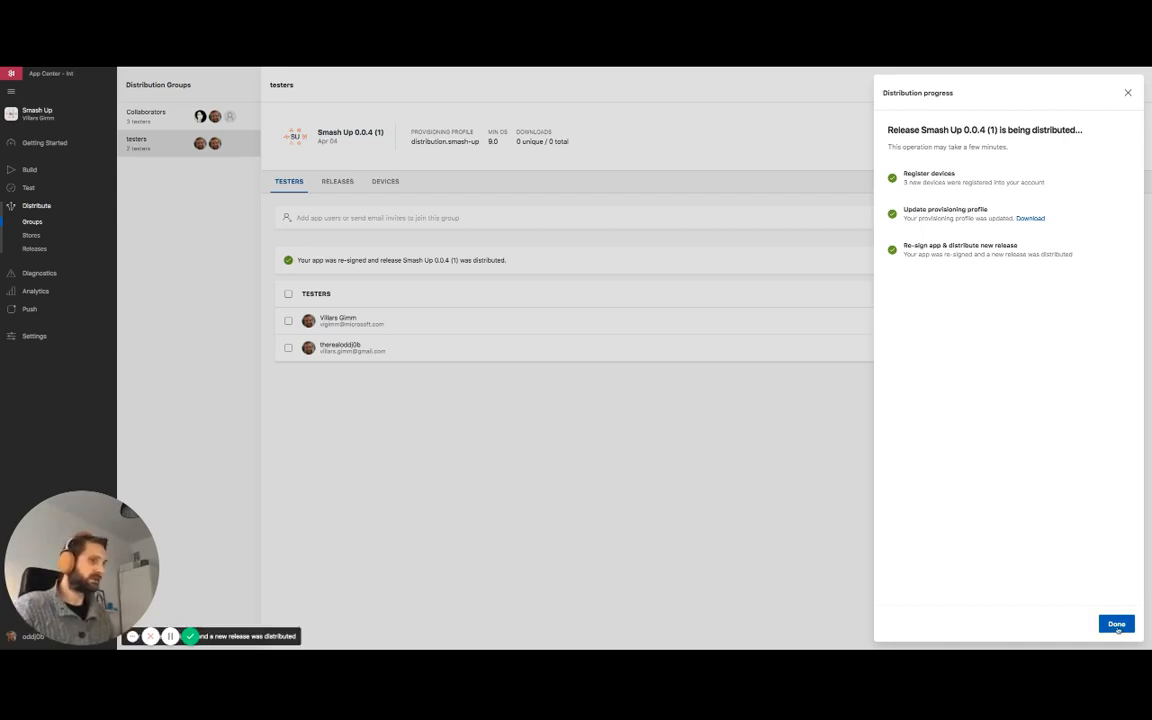
pyautogui.click(1116, 624)
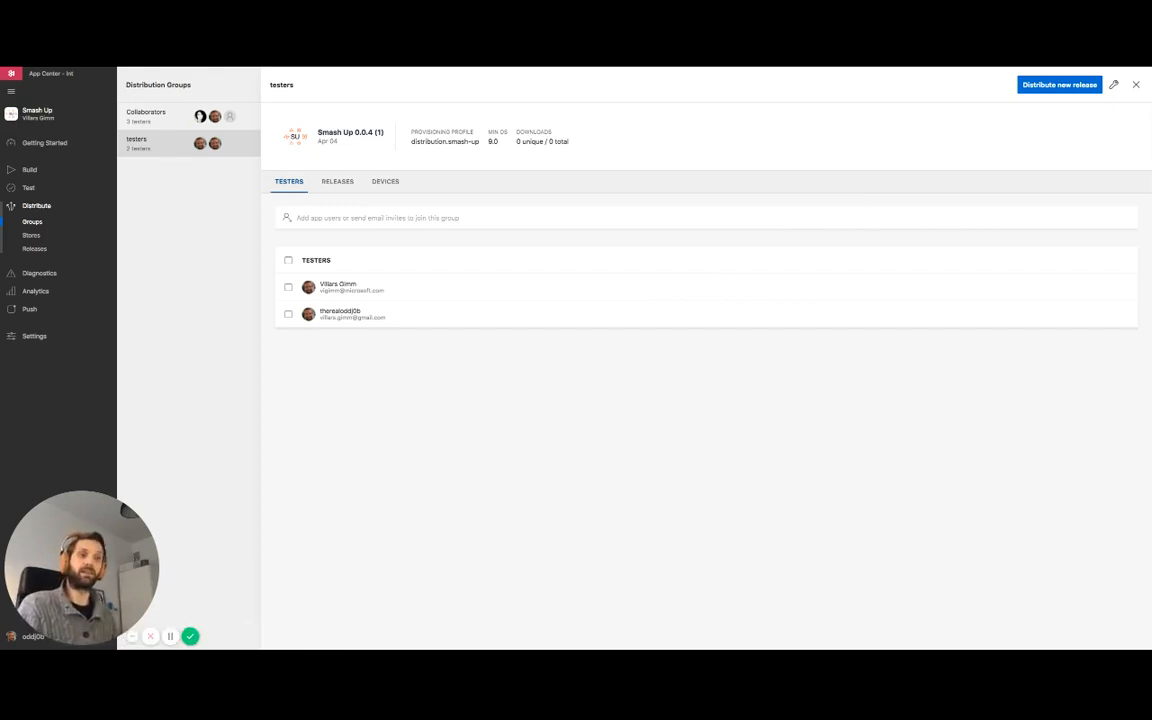
# Start registering the Collaborators group's unprovisioned iPhone and choose the existing Apple Developer account.
pyautogui.click(149, 119)
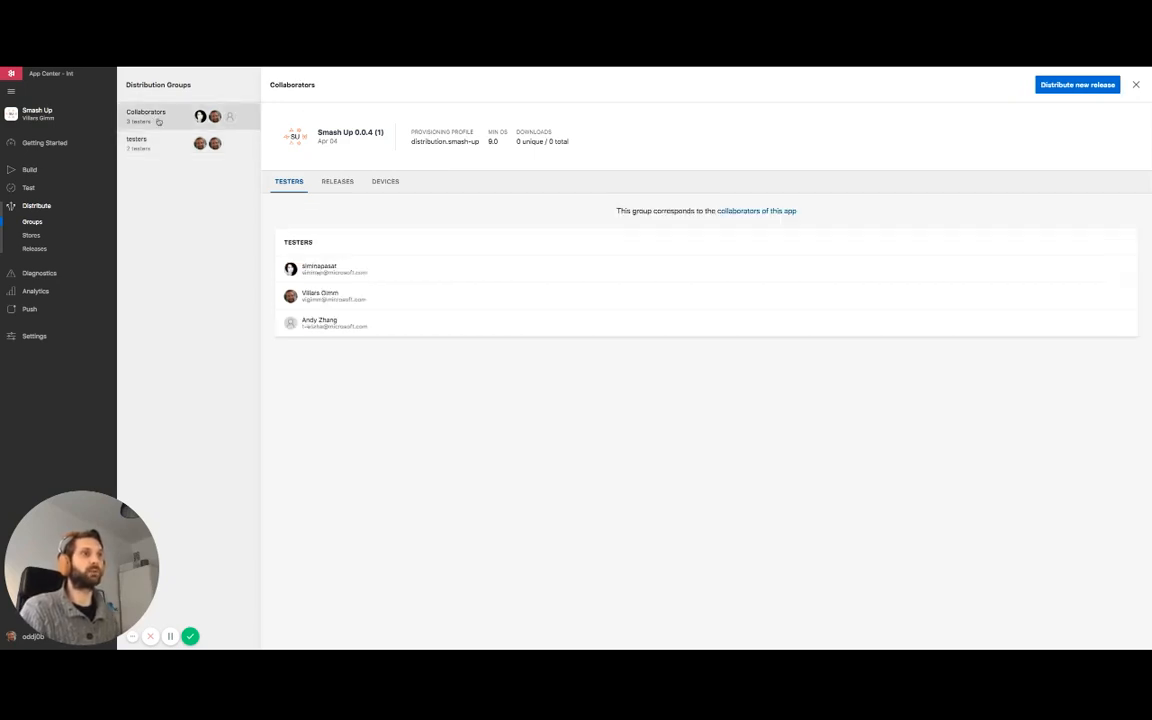
pyautogui.click(385, 182)
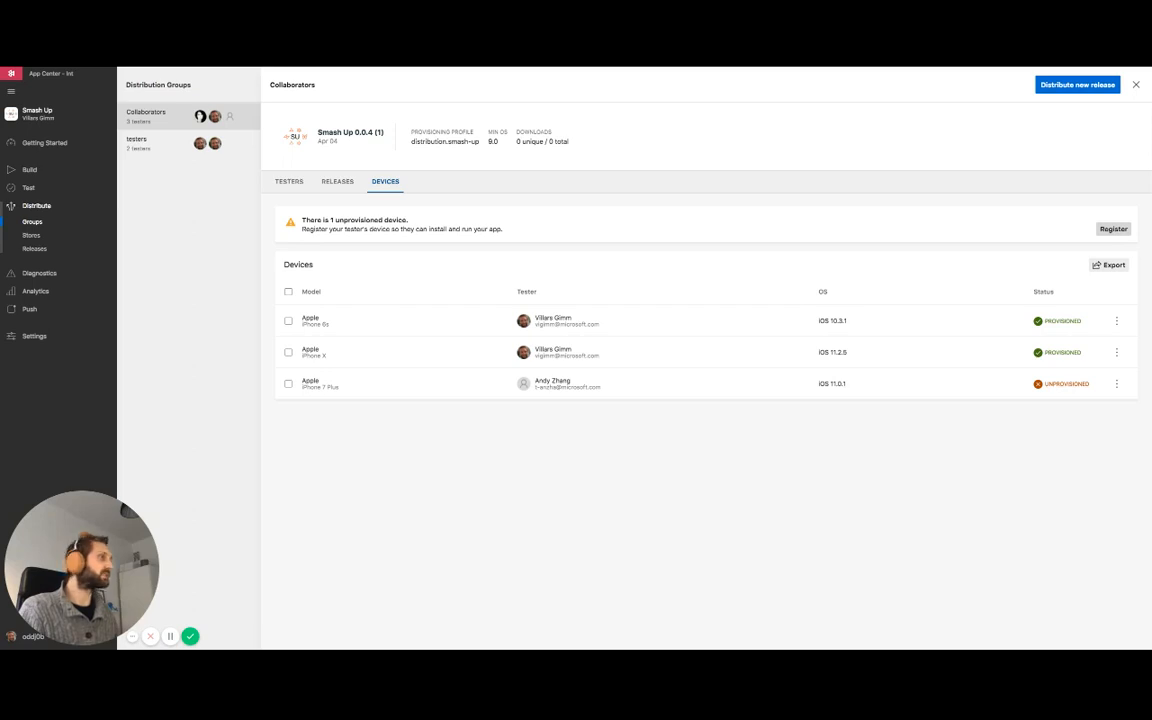
pyautogui.click(1113, 228)
pyautogui.click(934, 174)
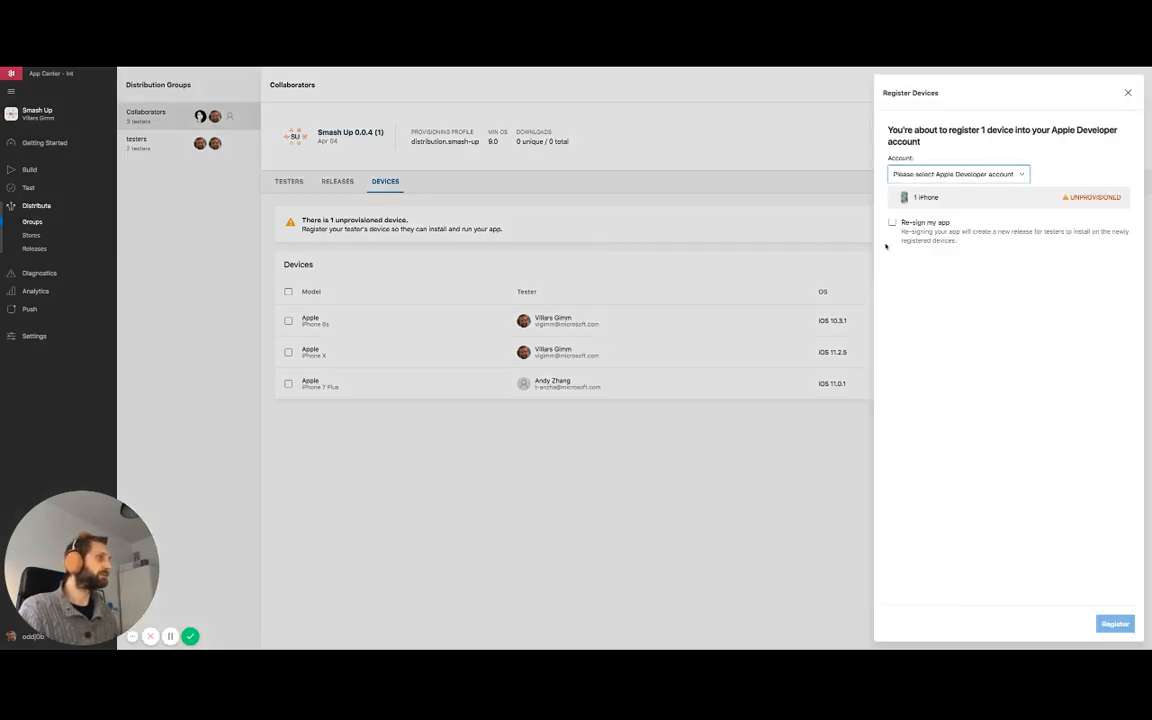
pyautogui.click(934, 176)
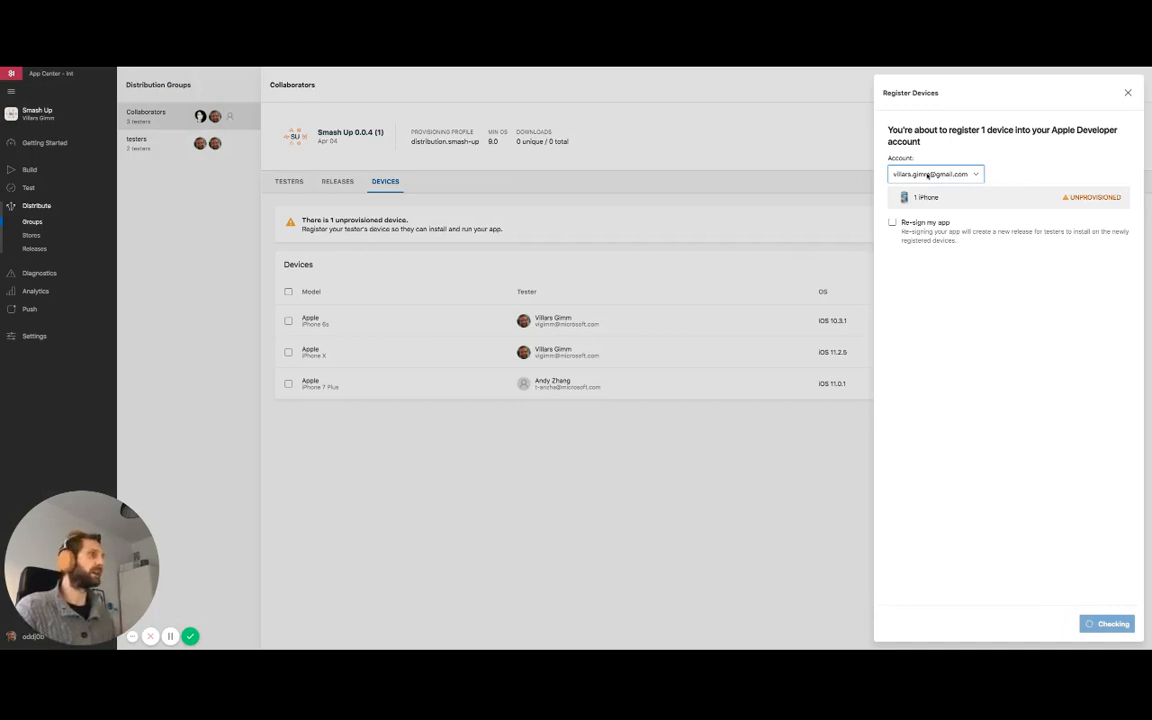
pyautogui.click(929, 175)
pyautogui.click(925, 196)
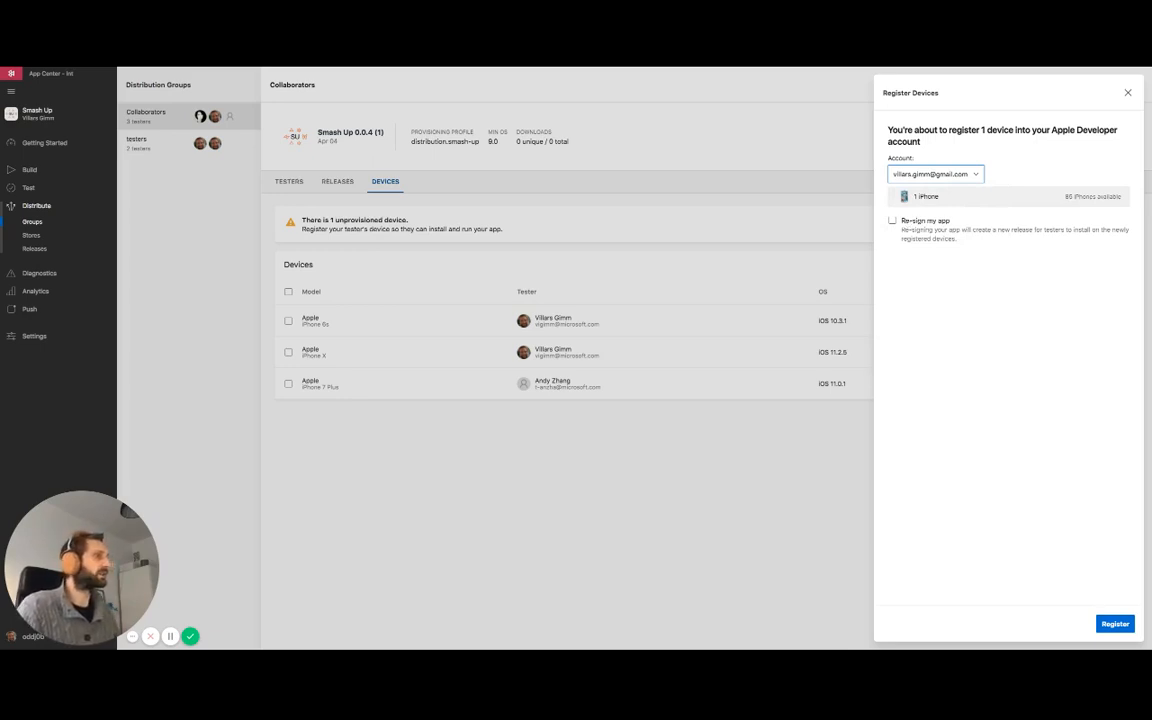
# Register the device with app re-signing using the iPhone Distribution certificate, follow the distribution progress until finished, and close it.
pyautogui.click(892, 221)
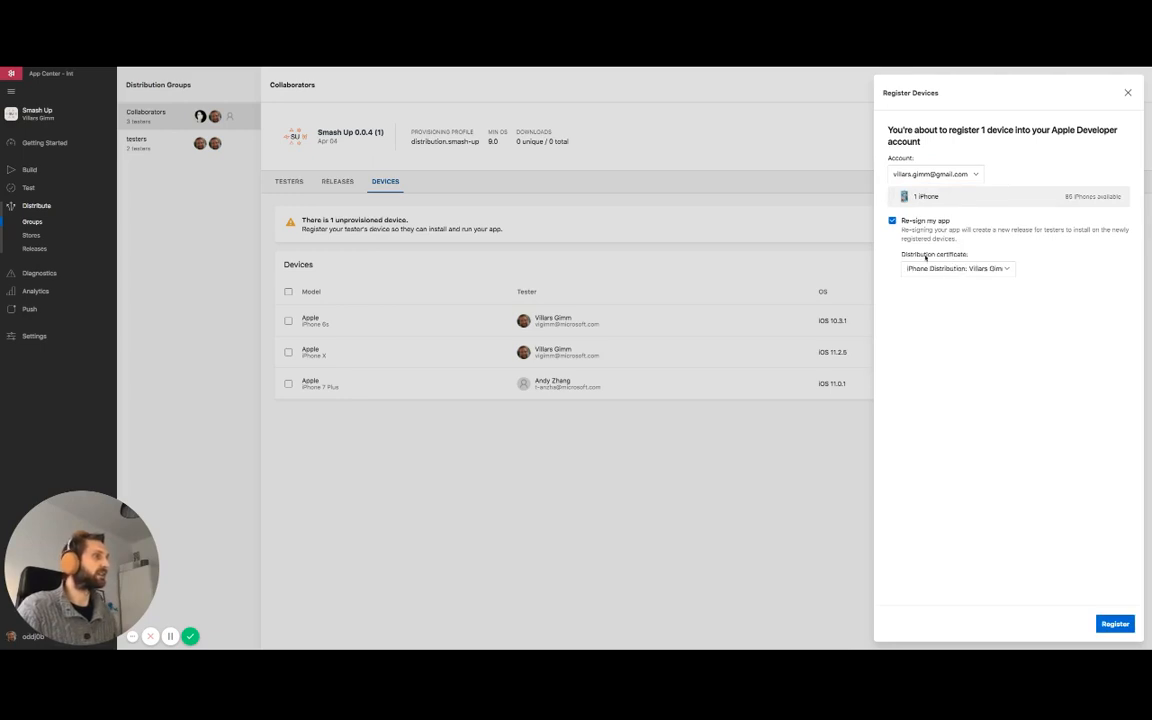
pyautogui.click(974, 270)
pyautogui.click(982, 300)
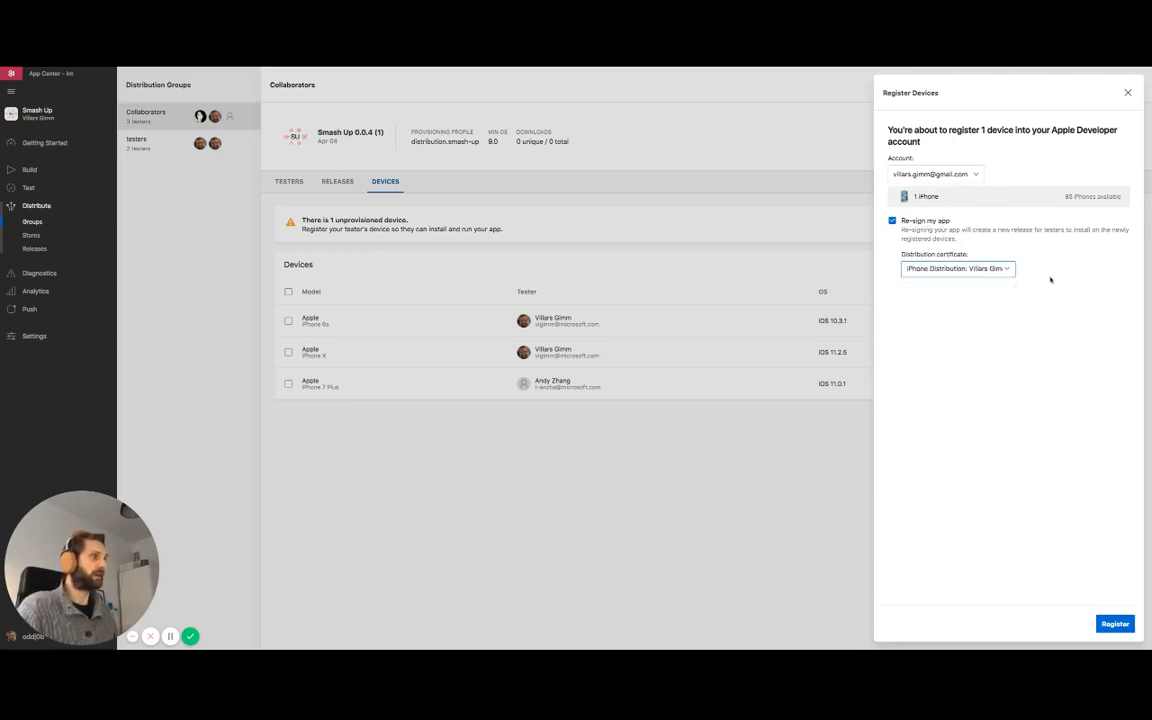
pyautogui.click(1113, 622)
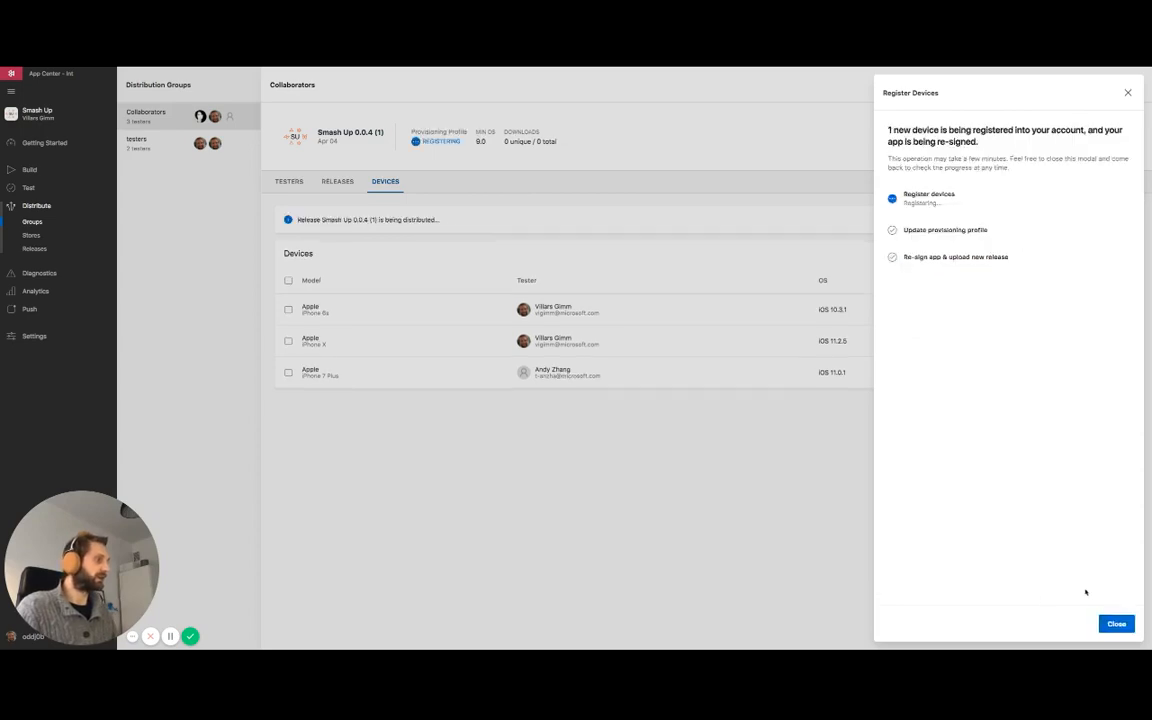
pyautogui.click(1108, 219)
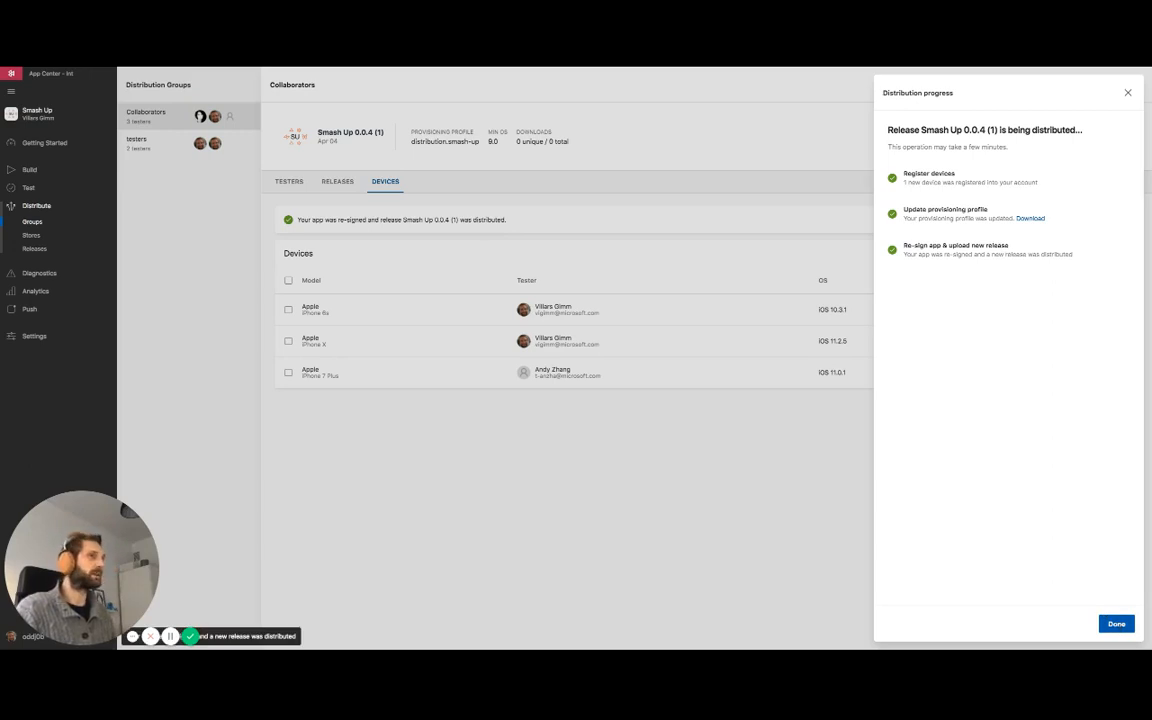
pyautogui.click(1116, 624)
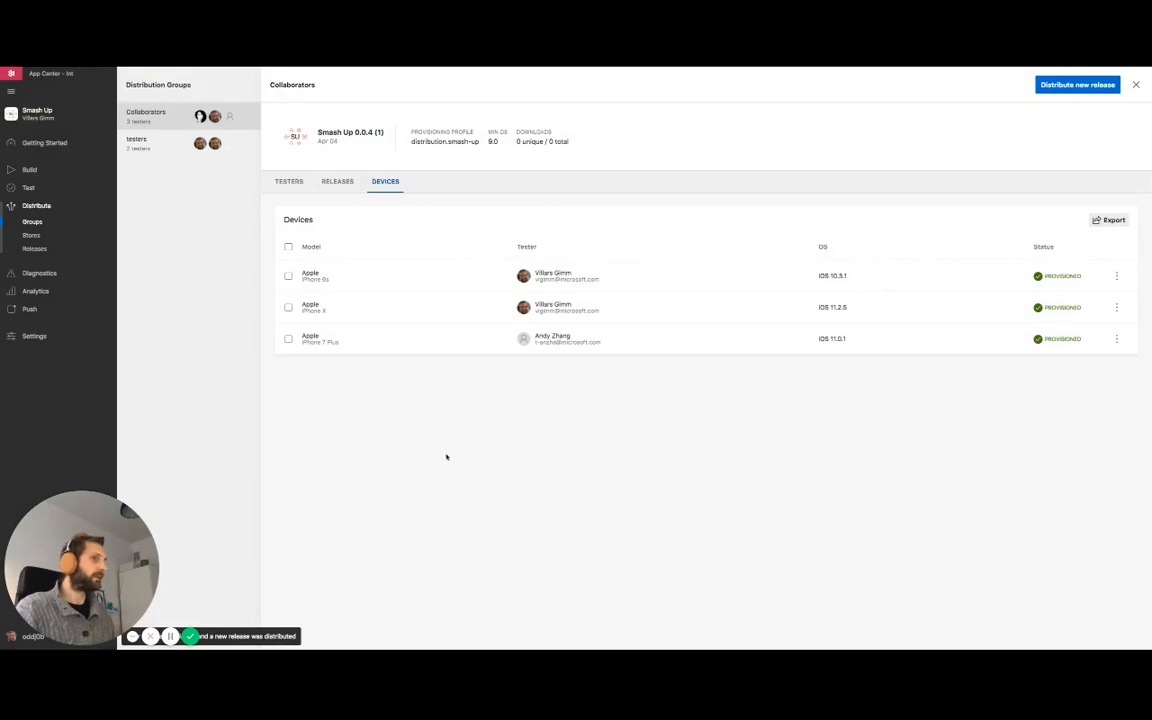